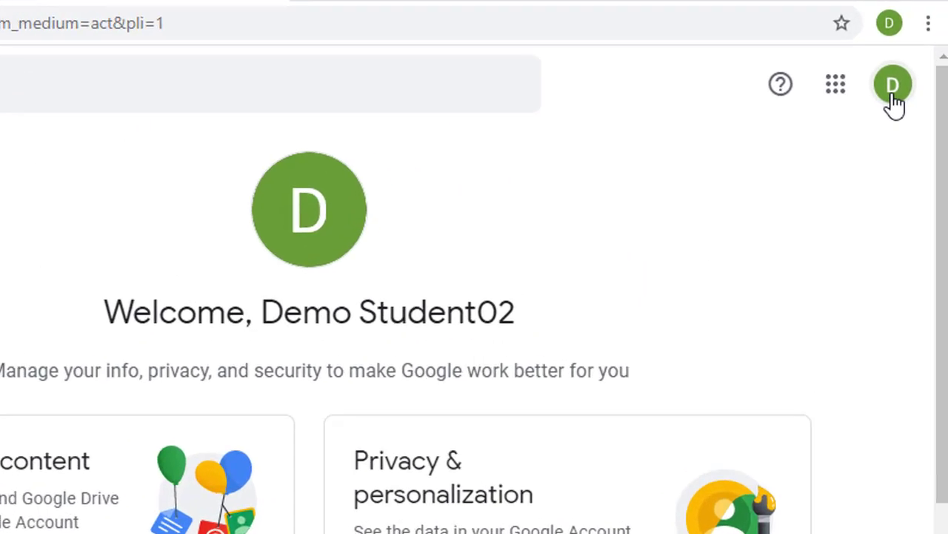
- Check which Google account is signed in on the page and in the browser profile, and view the list of browser profiles
left_click(888, 93)
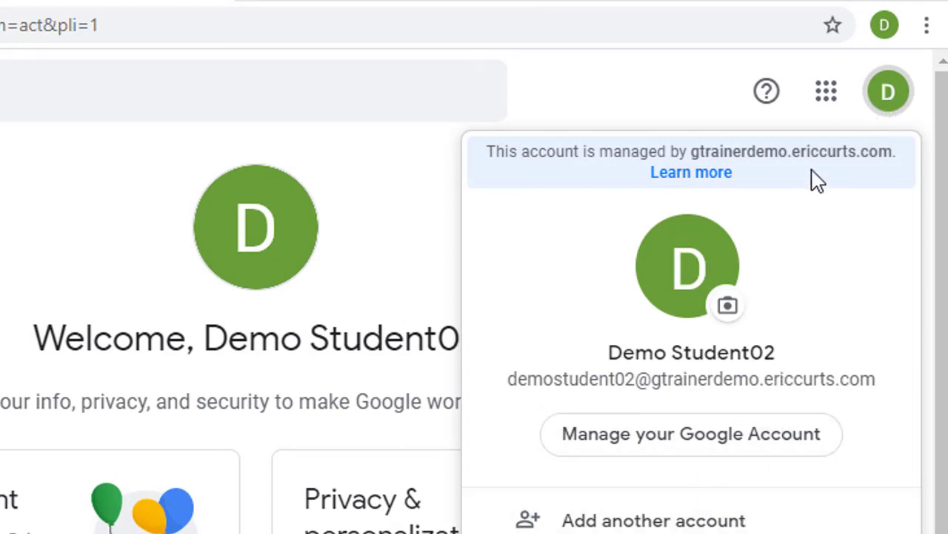
left_click(886, 89)
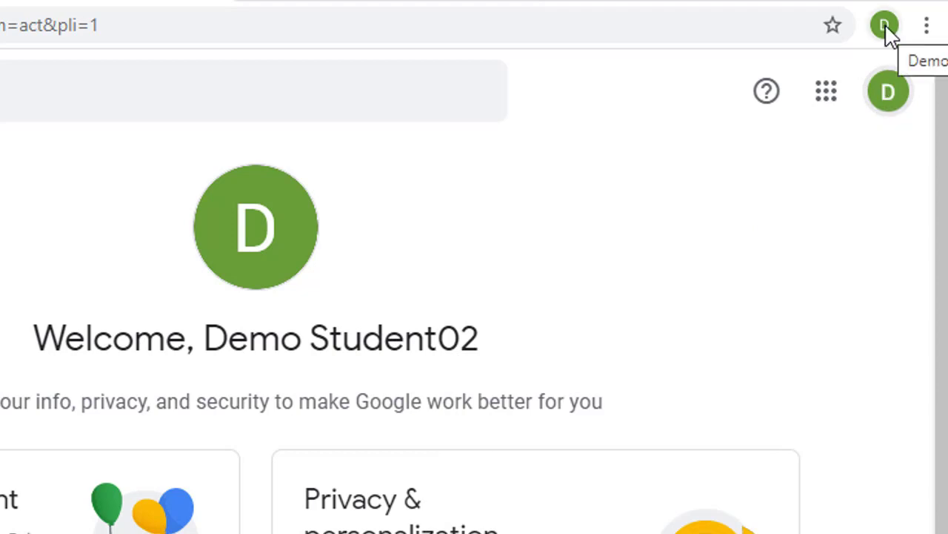
left_click(885, 27)
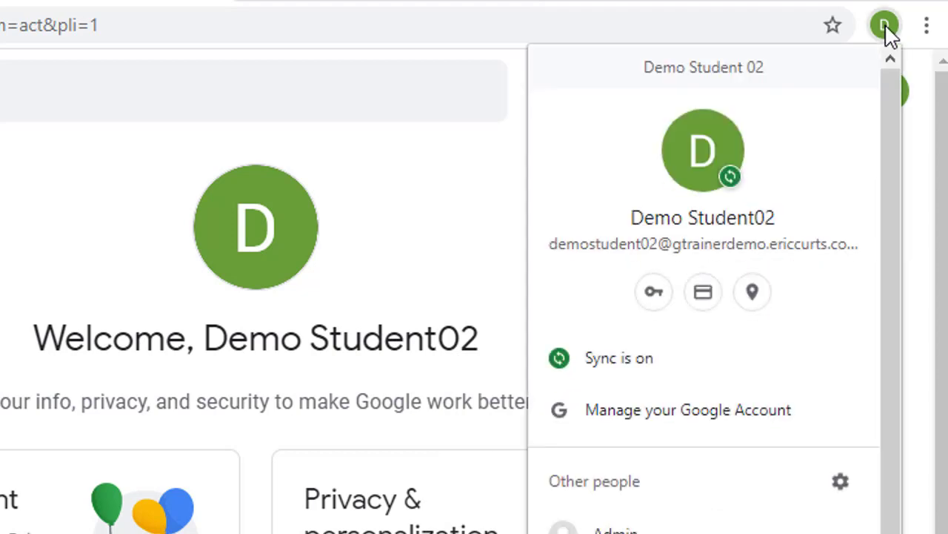
left_click(840, 483)
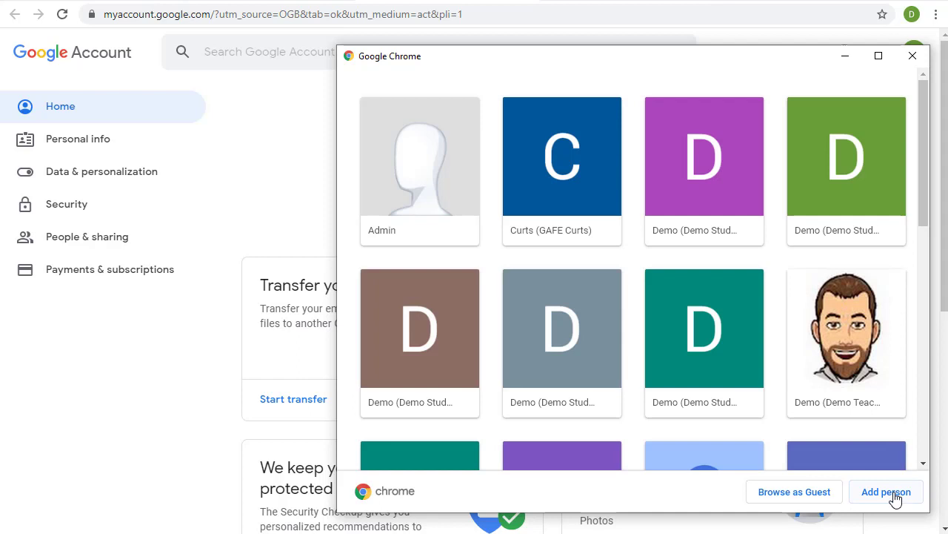
left_click(913, 57)
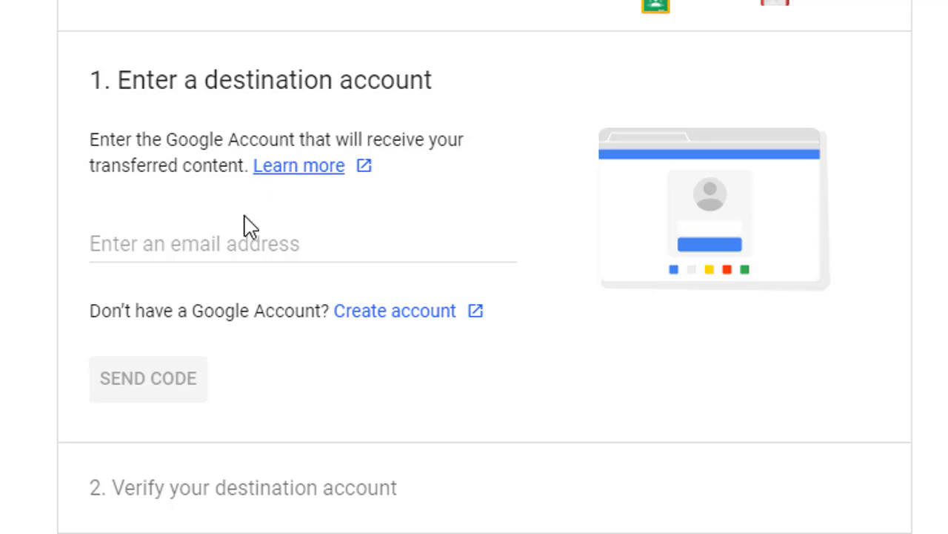
- Enter the destination account's email address for the content transfer and send the confirmation code to it
left_click(229, 255)
key("ctrl+v")
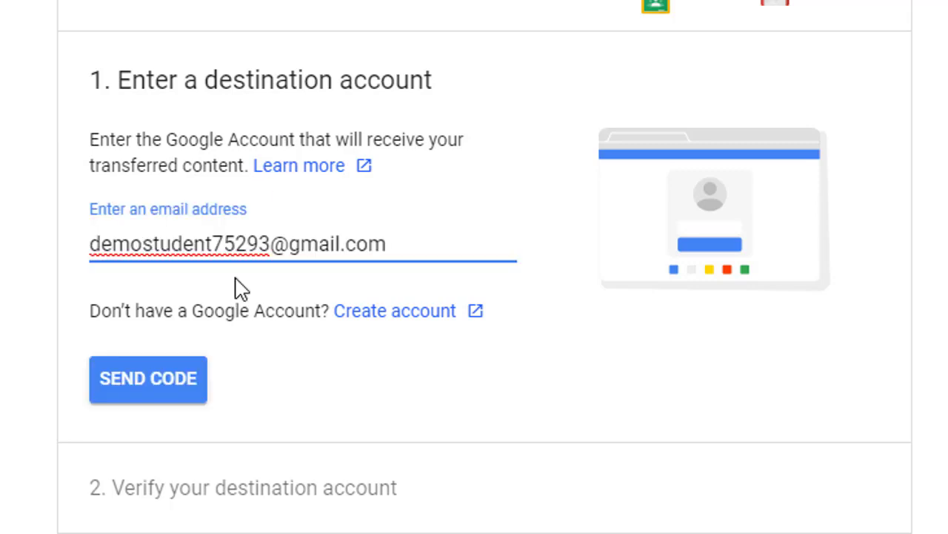
left_click(156, 400)
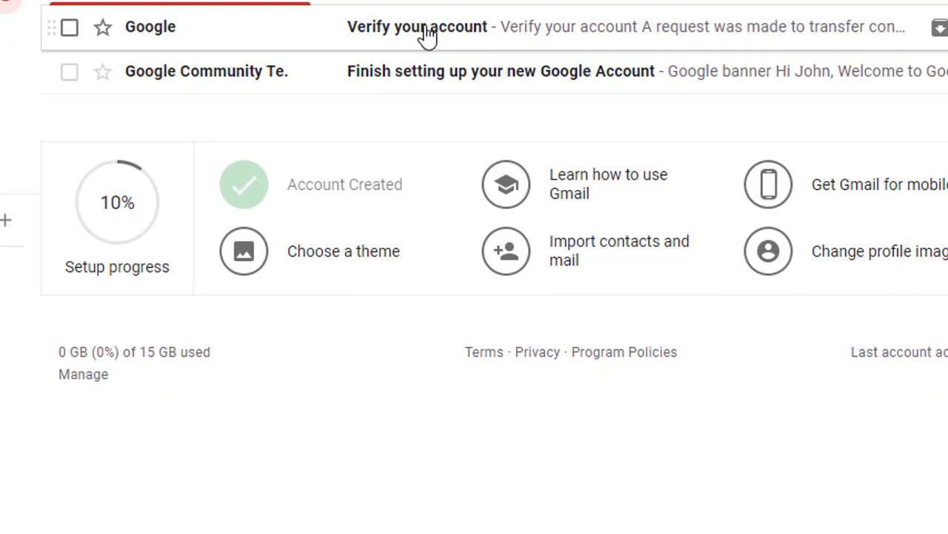
- In the destination account's Gmail, open the "Verify your account" email, get the confirmation code and copy it
left_click(428, 30)
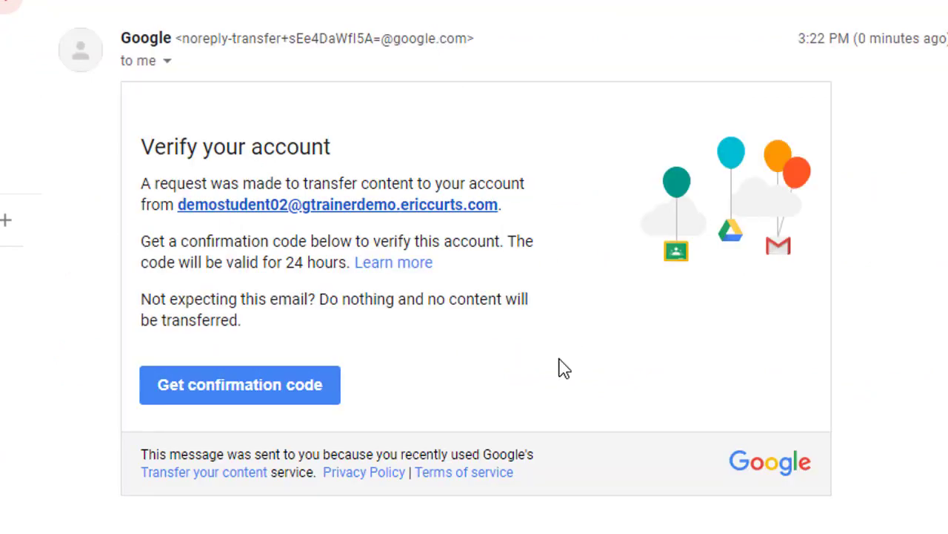
left_click(295, 398)
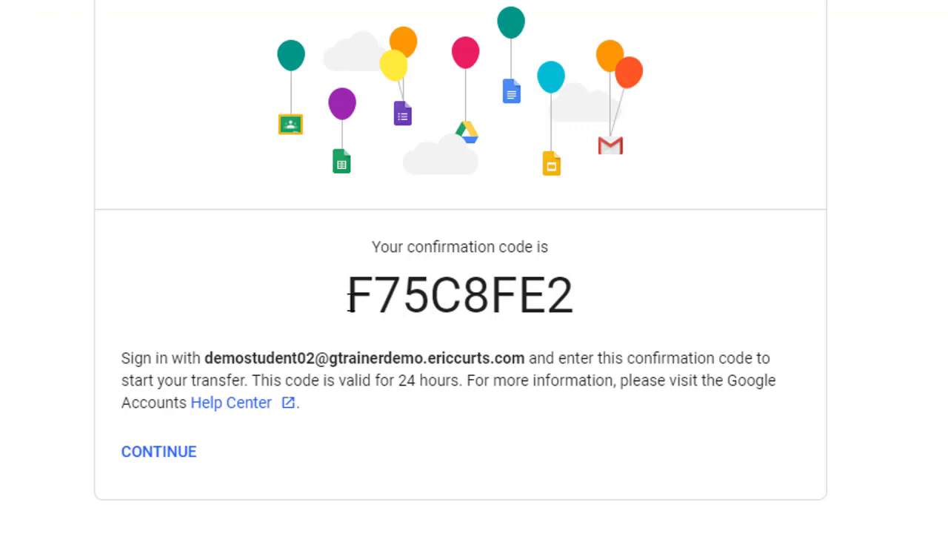
left_click_drag(350, 297, 578, 309)
right_click(525, 303)
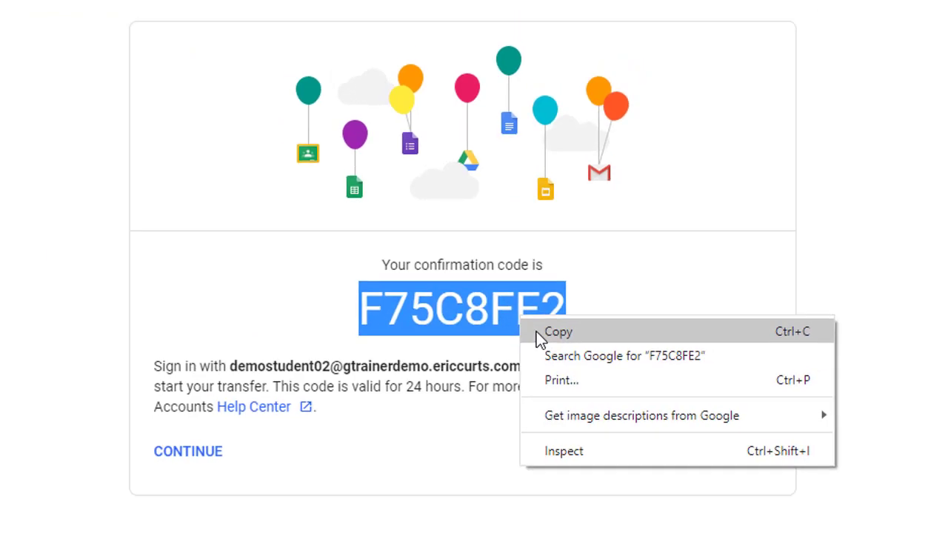
left_click(537, 332)
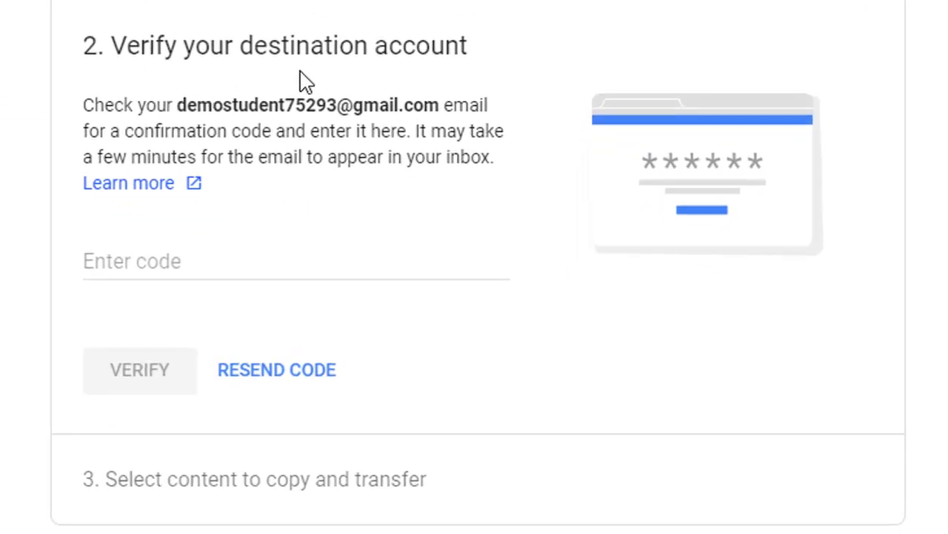
- Paste the confirmation code into the transfer page and verify the destination account
left_click(194, 262)
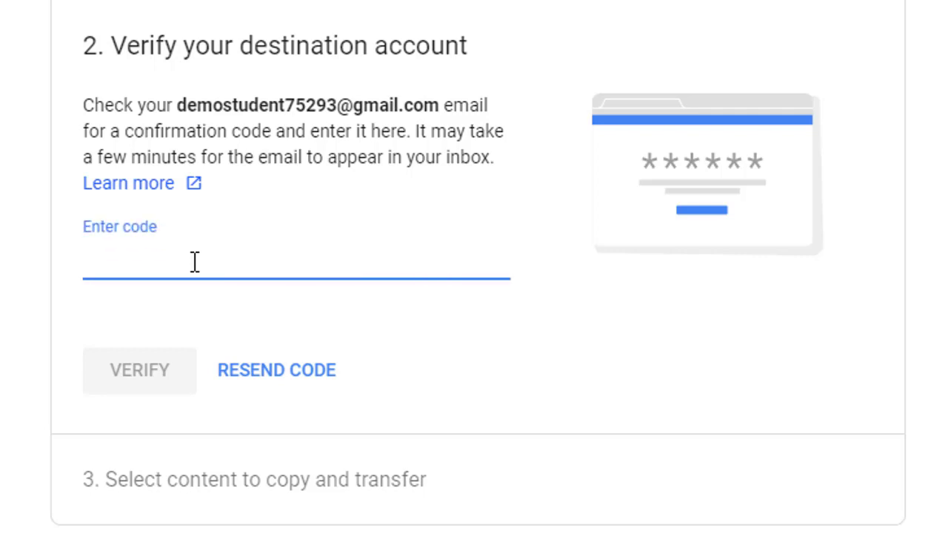
right_click(193, 263)
left_click(275, 474)
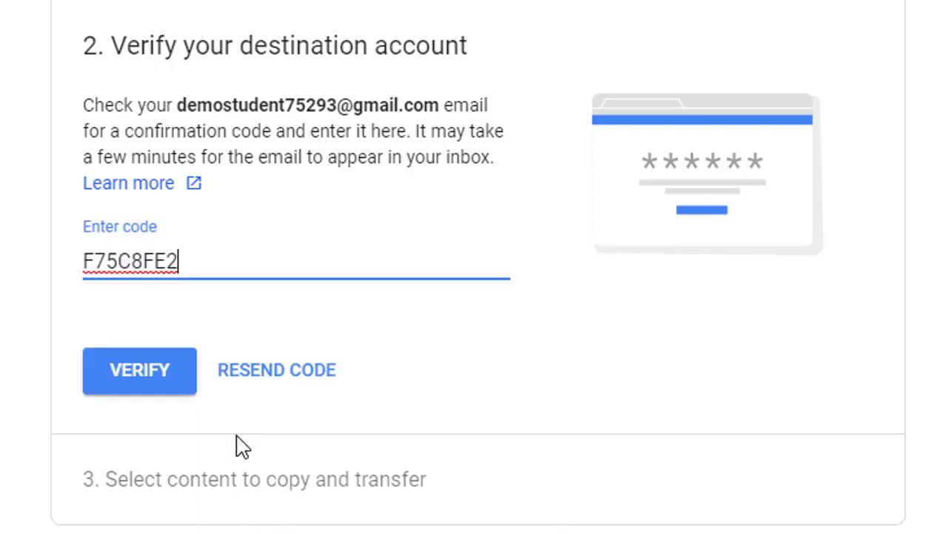
left_click(144, 374)
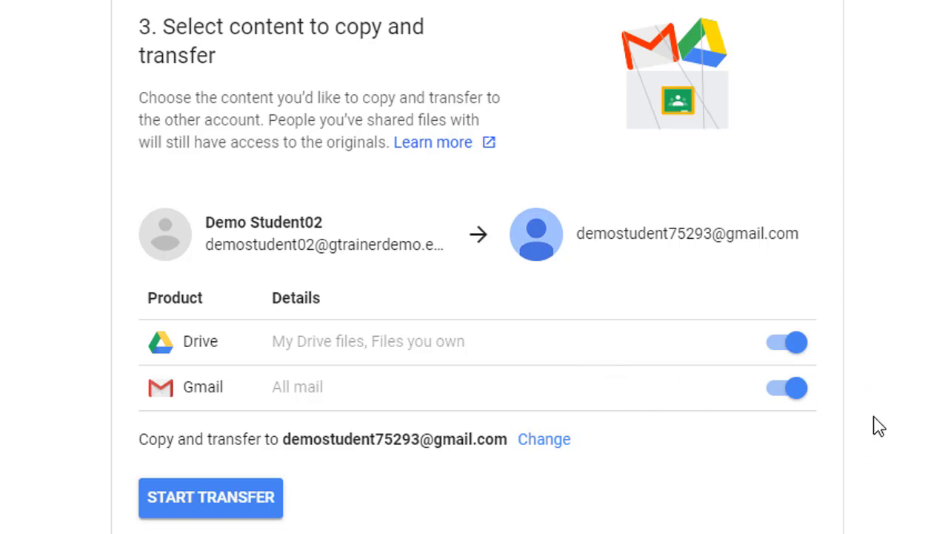
- Start the transfer to the destination account with both Drive and Gmail content included
left_click(787, 362)
left_click(787, 361)
left_click(206, 498)
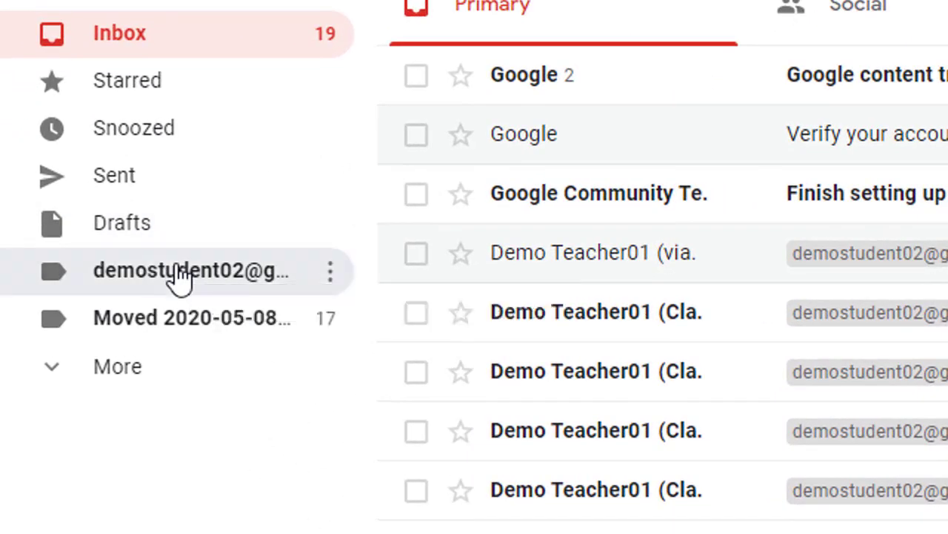
- Examine the transferred mail under the source account's label and the Moved label in Gmail, and open the transferred folder in Google Drive
left_click(180, 273)
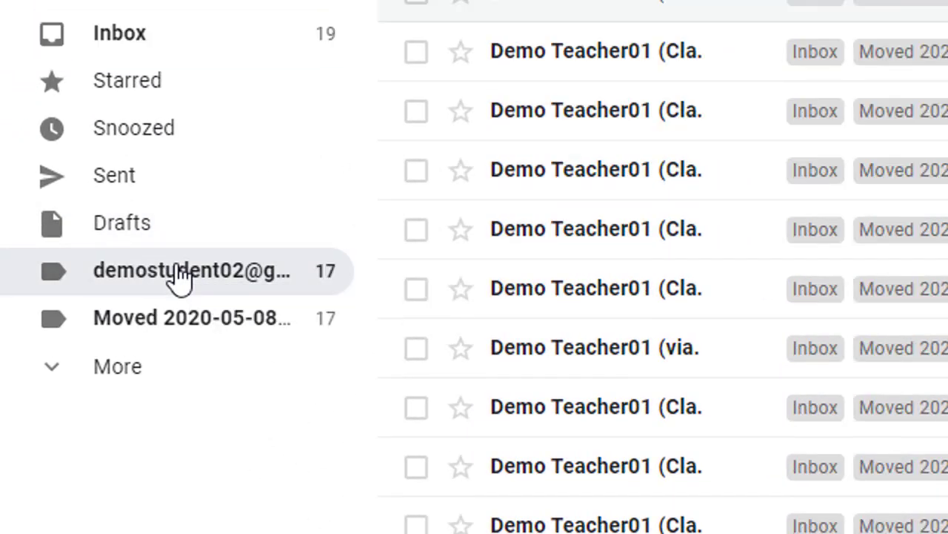
left_click(192, 326)
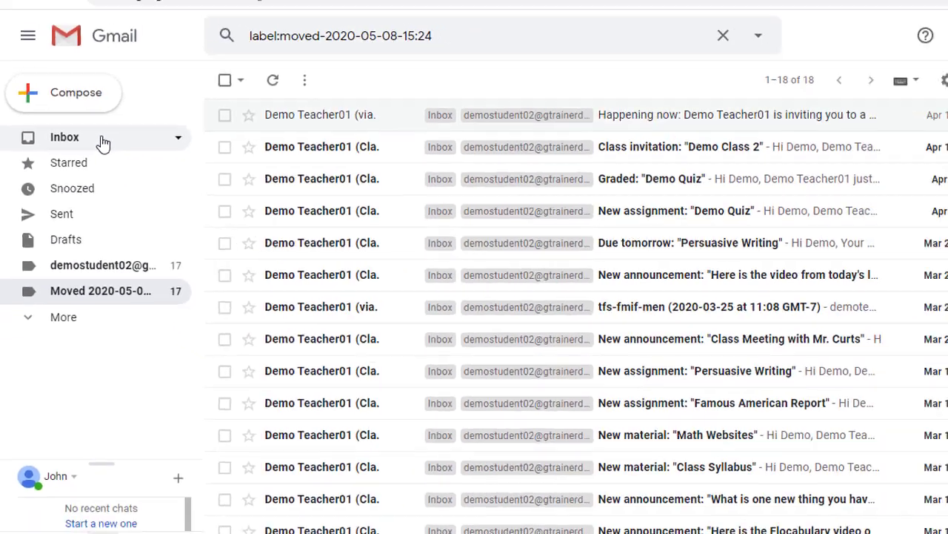
left_click(188, 43)
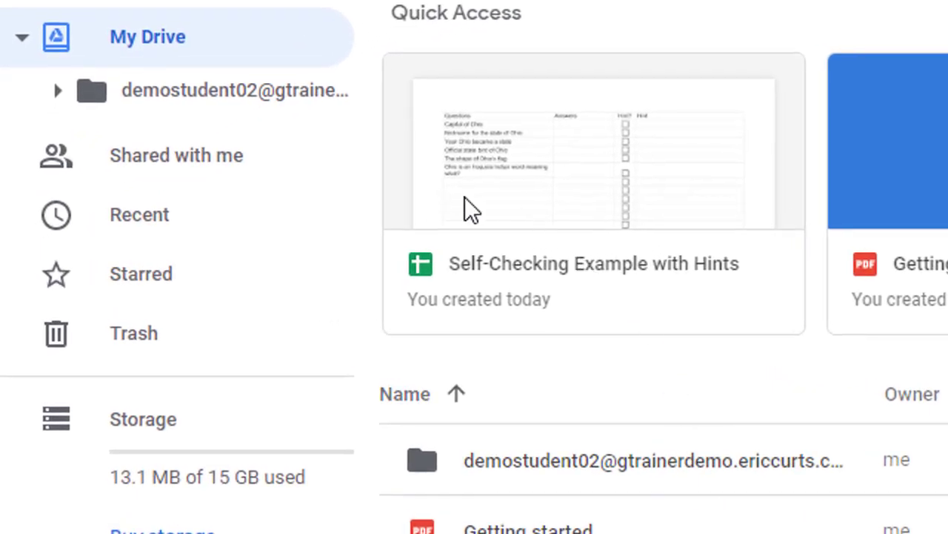
left_click(202, 96)
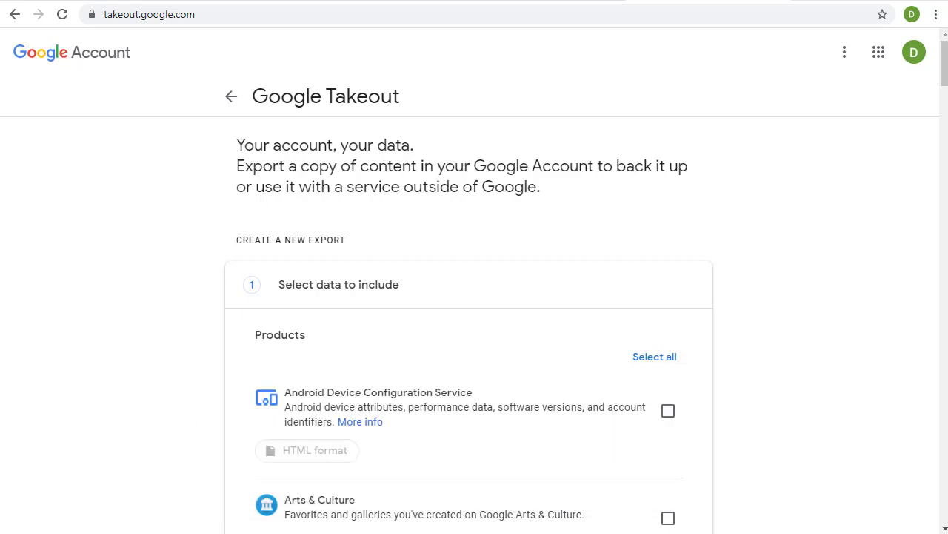
- Create a one-time Google Takeout export of the Calendar data as .zip with a 2 GB size limit and an emailed download link
scroll(761, 307, "down", 5)
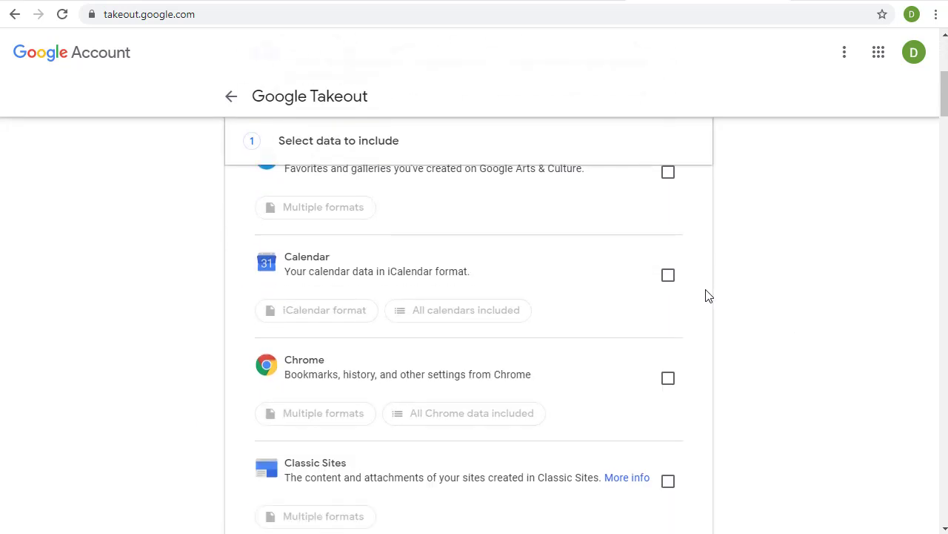
left_click(668, 277)
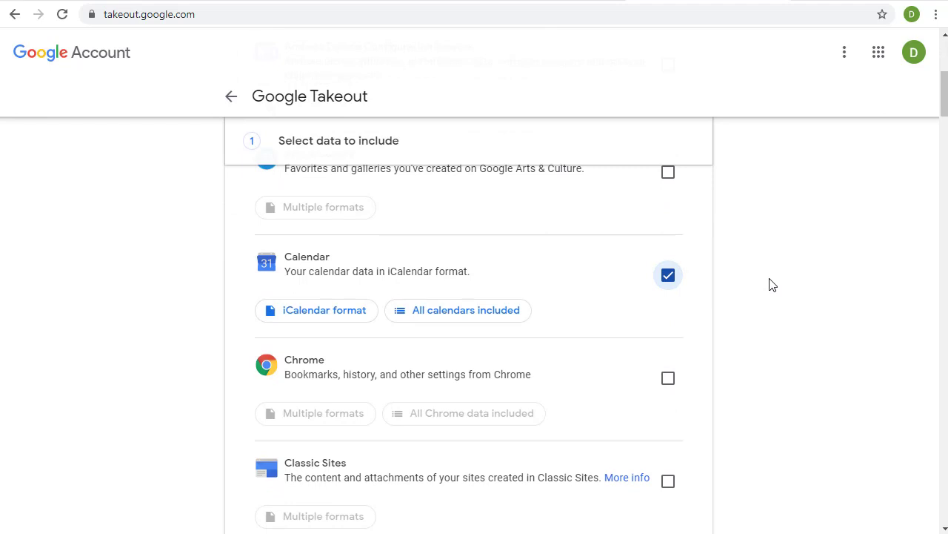
scroll(769, 289, "down", 20)
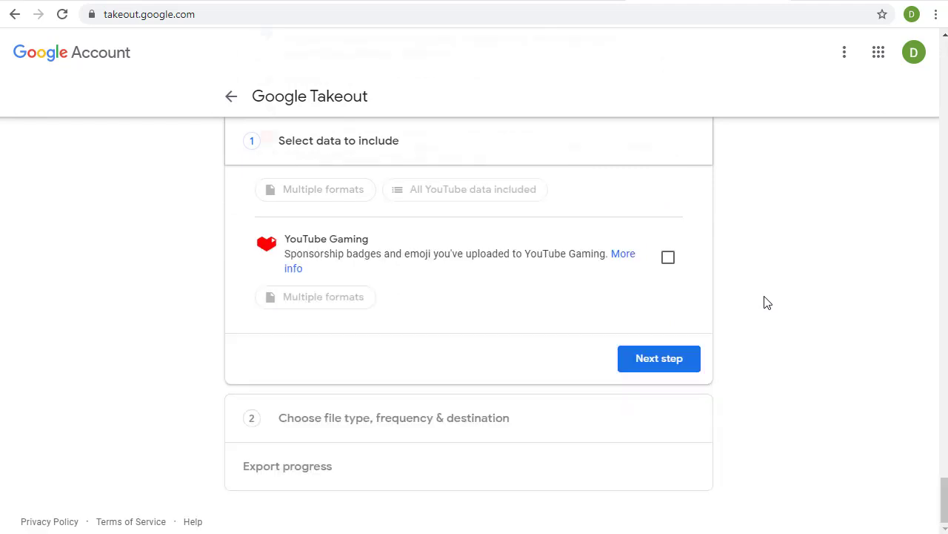
left_click(646, 370)
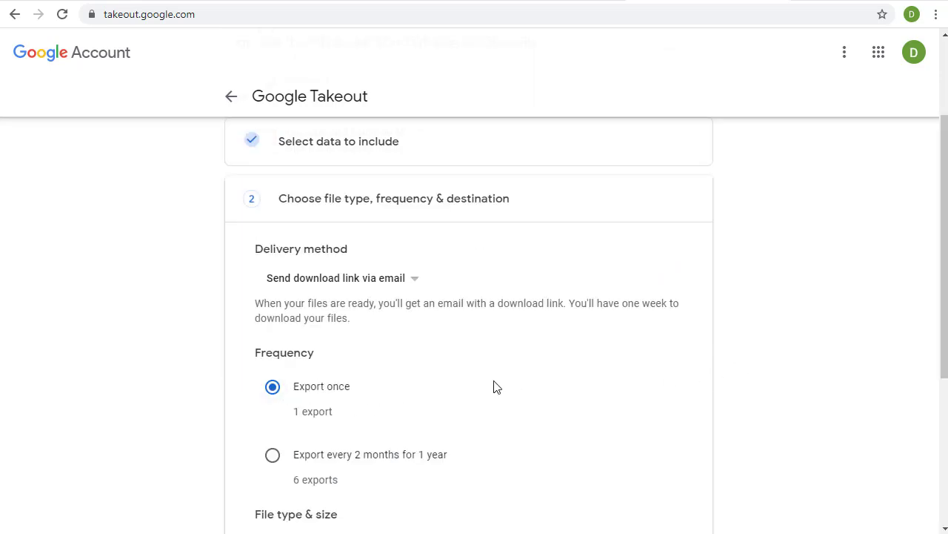
scroll(497, 387, "down", 3)
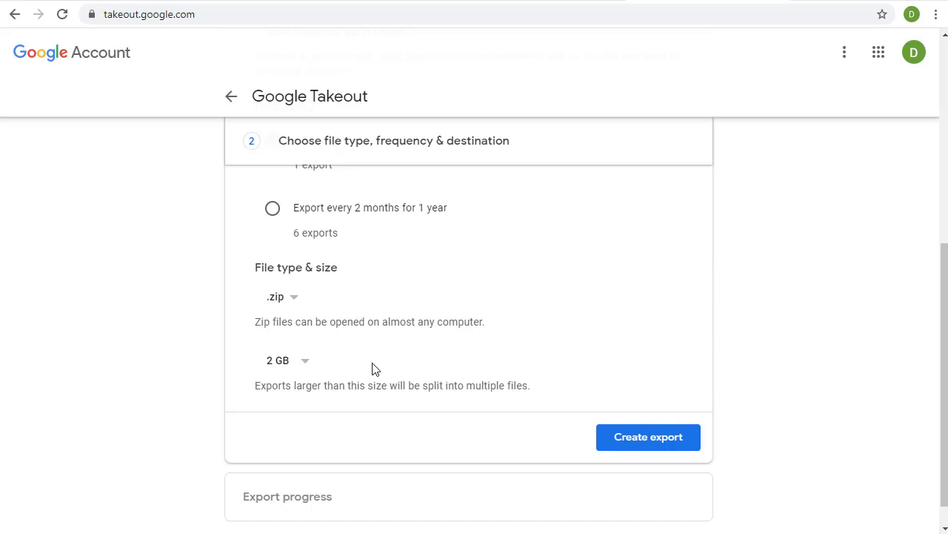
left_click(630, 444)
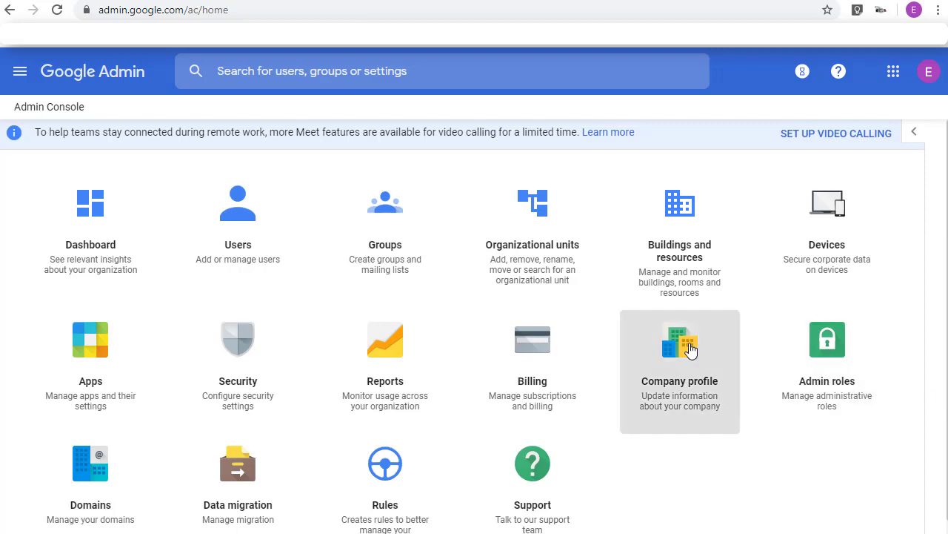
- In the Google Admin console, open Google Takeout under the additional Google services and examine its additional transfer permissions
left_click(91, 331)
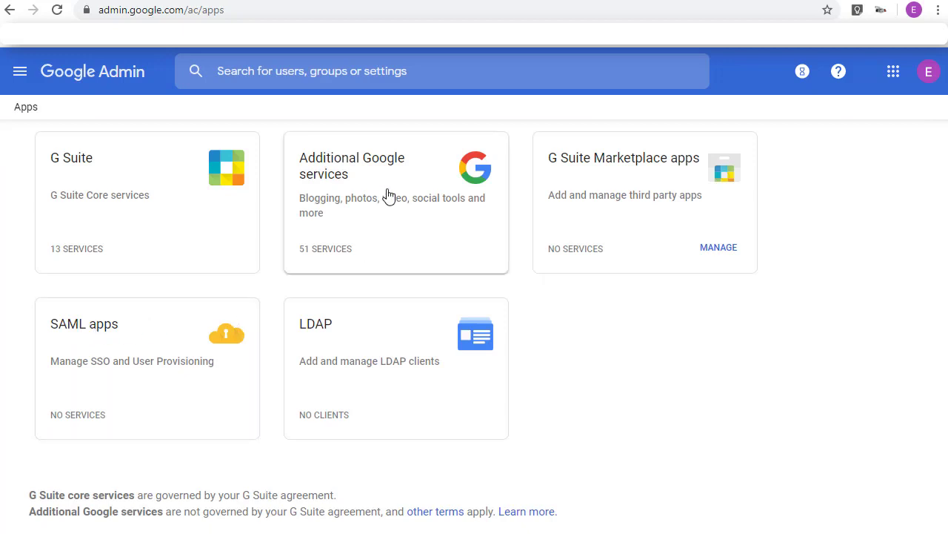
left_click(359, 177)
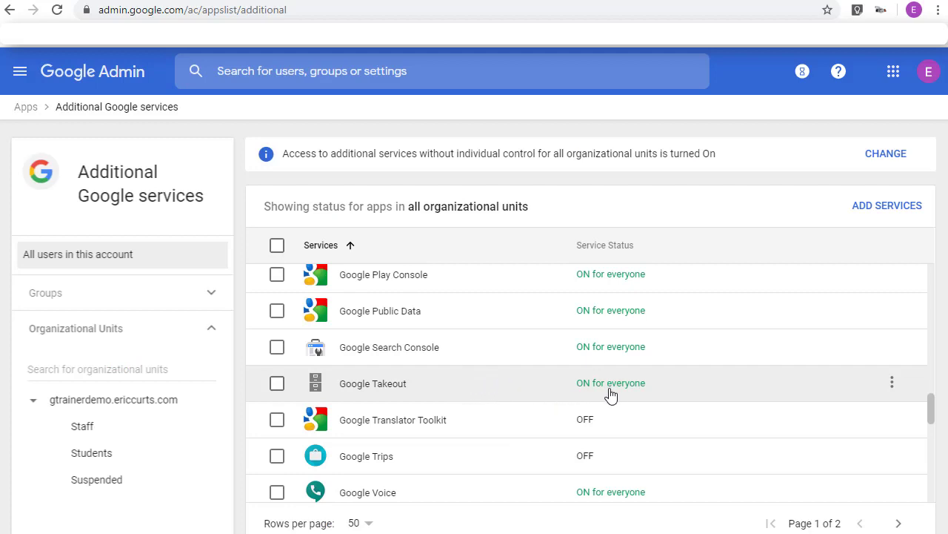
mouse_move(628, 393)
left_click(372, 385)
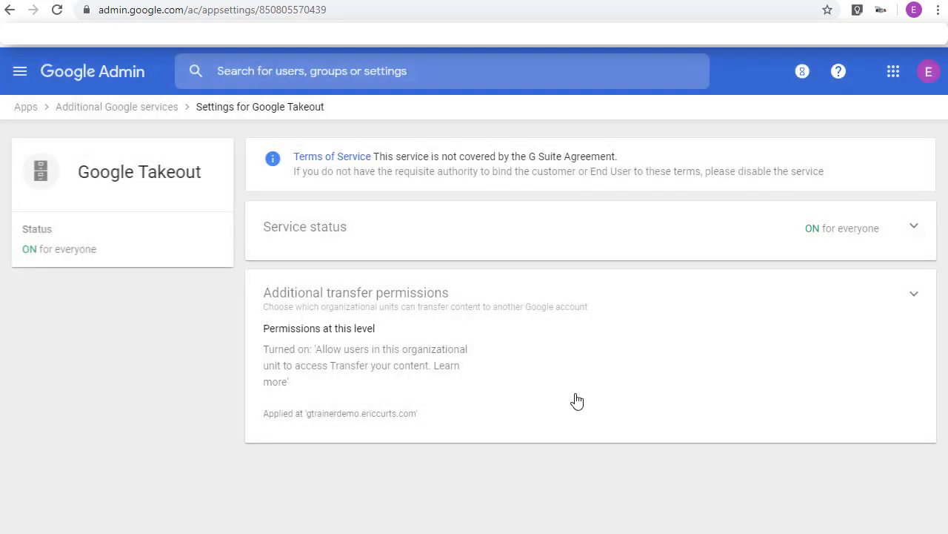
left_click(416, 295)
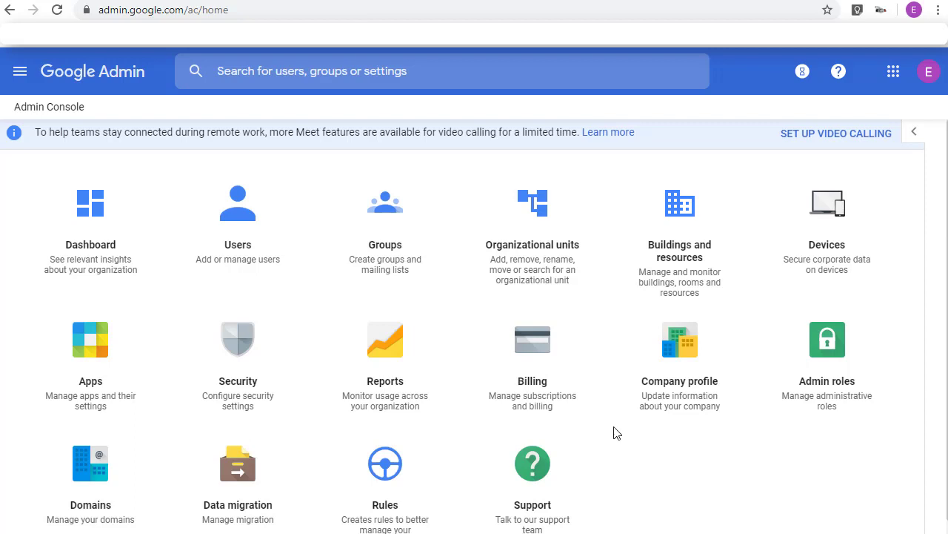
- Open the Drive and Docs sharing settings among the G Suite core services and examine the options for sharing outside the organization
left_click(87, 345)
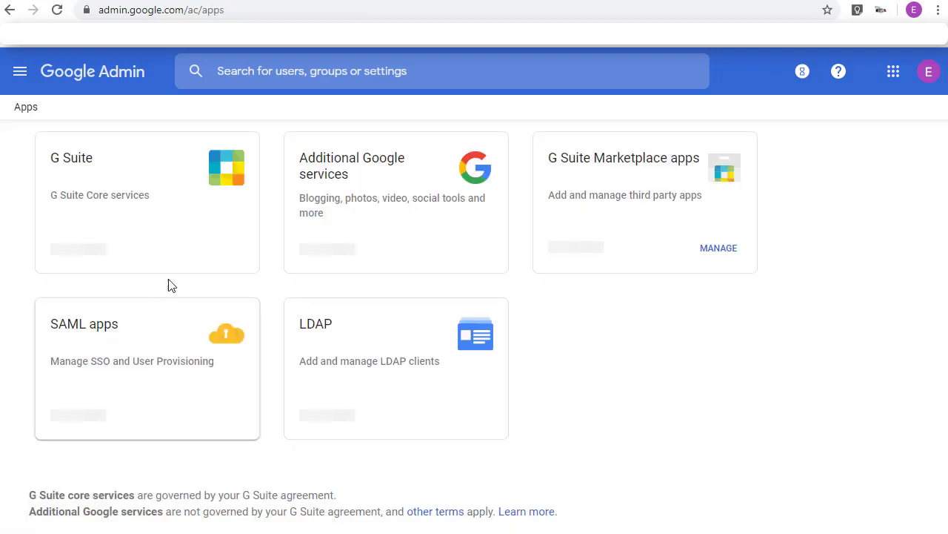
left_click(110, 170)
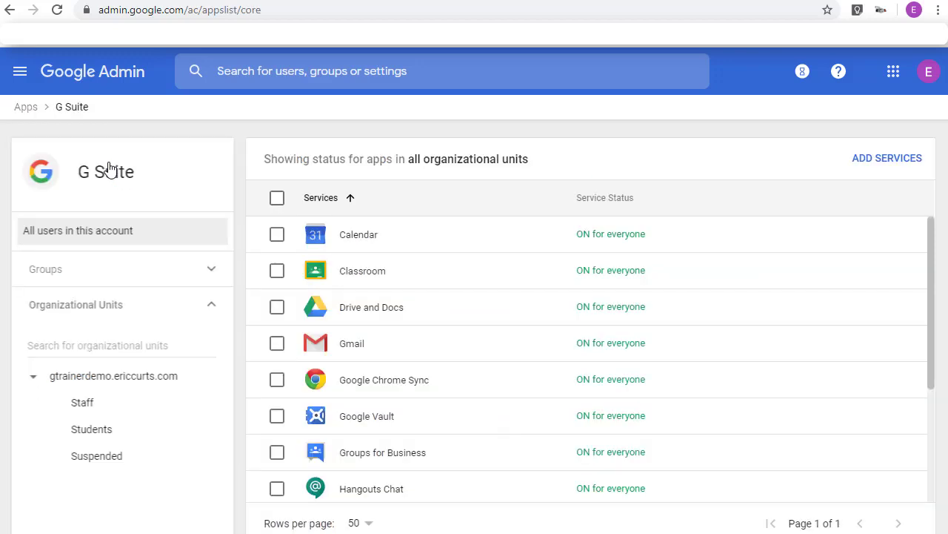
left_click(371, 314)
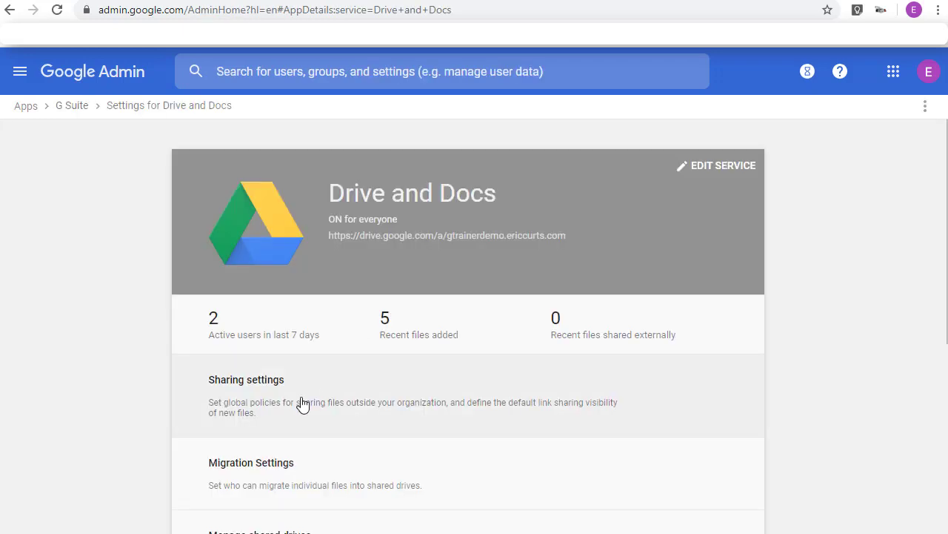
left_click(255, 397)
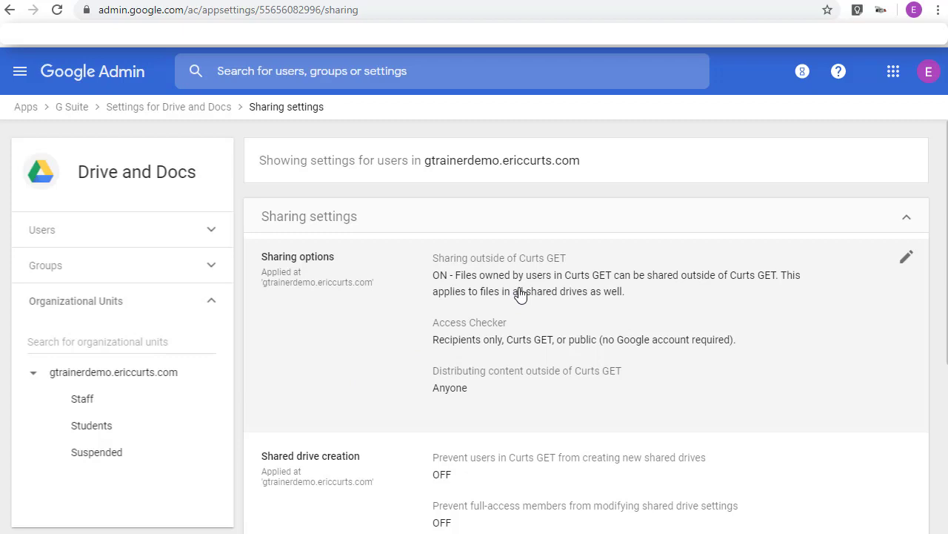
left_click(518, 298)
scroll(375, 342, "down", 3)
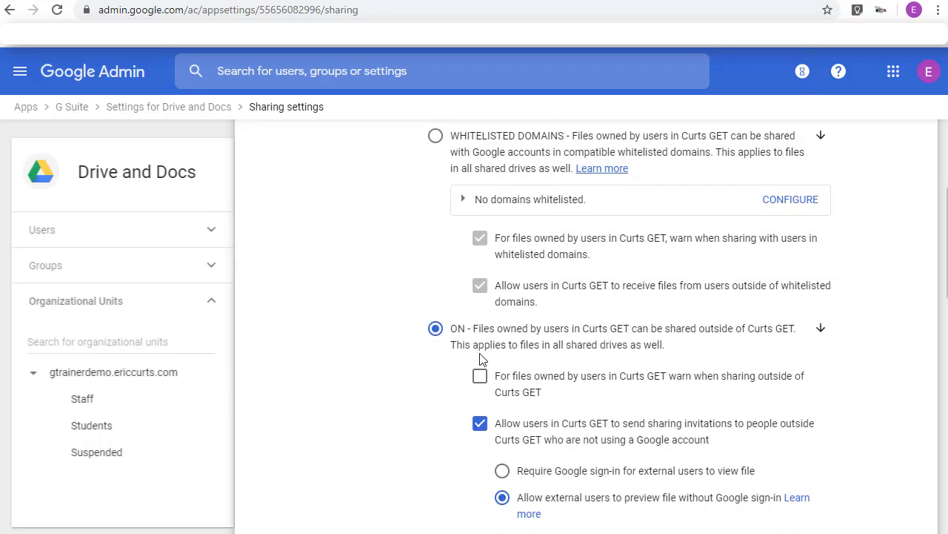